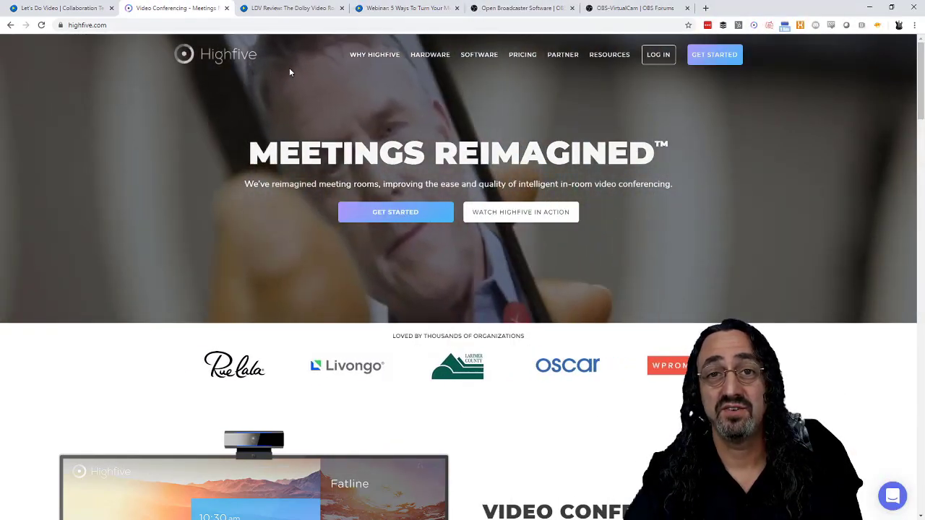
Move through the LDV Dolby Video Room review and the webinar article to the OBS Studio homepage.
{"action": "left_click", "coordinate": [293, 8]}
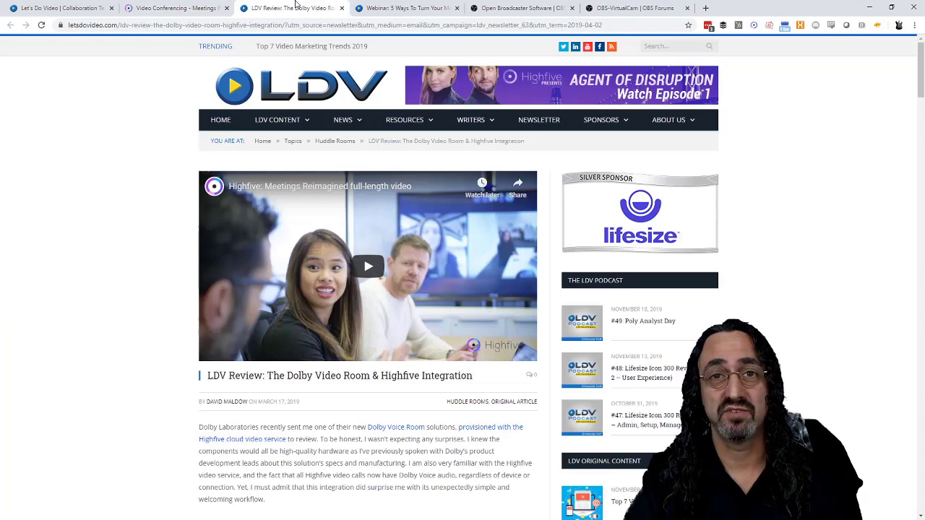
{"action": "left_click", "coordinate": [409, 7]}
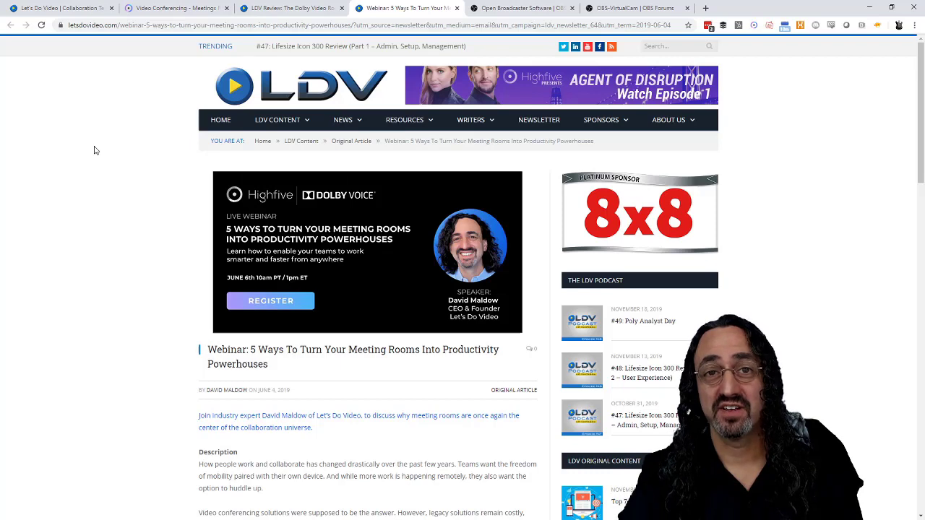
{"action": "left_click", "coordinate": [524, 8]}
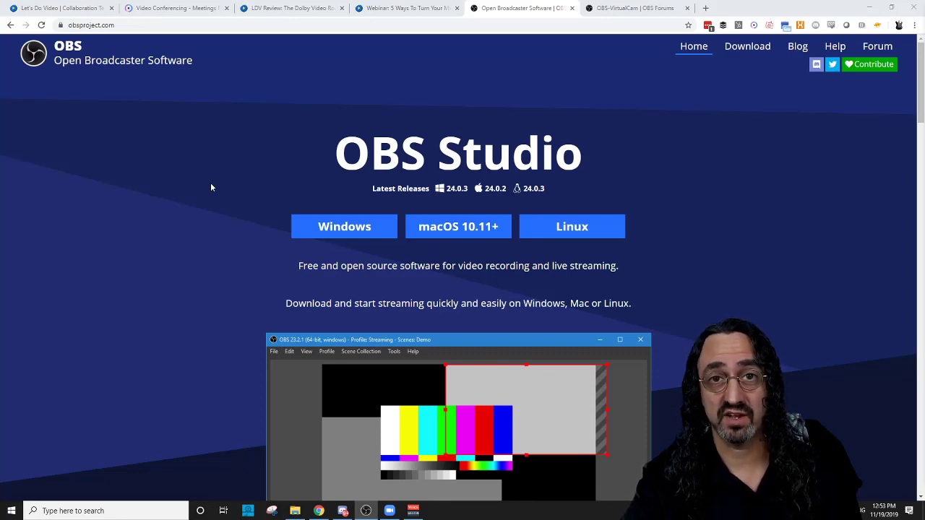
Download OBS Studio for Windows and view the OBS-VirtualCam 2.0.4 plugin forum page.
{"action": "left_click", "coordinate": [331, 228]}
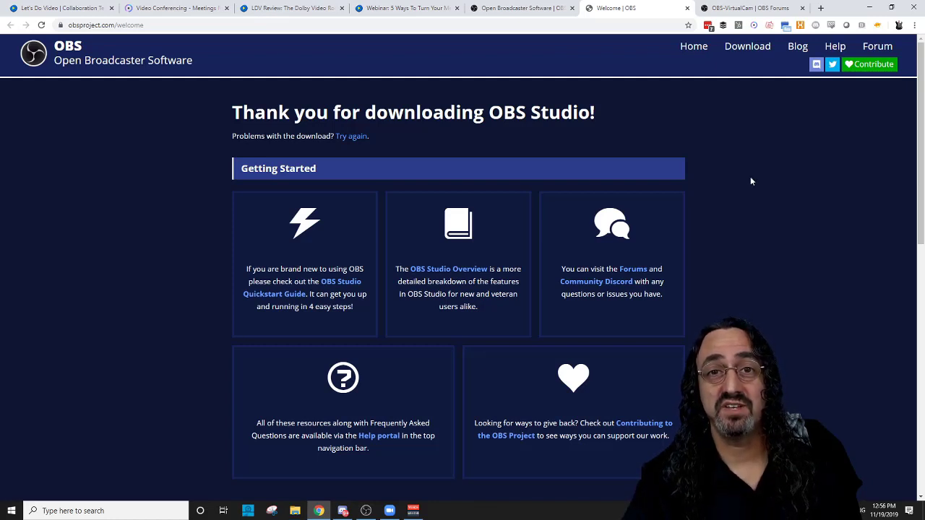
{"action": "left_click", "coordinate": [759, 10]}
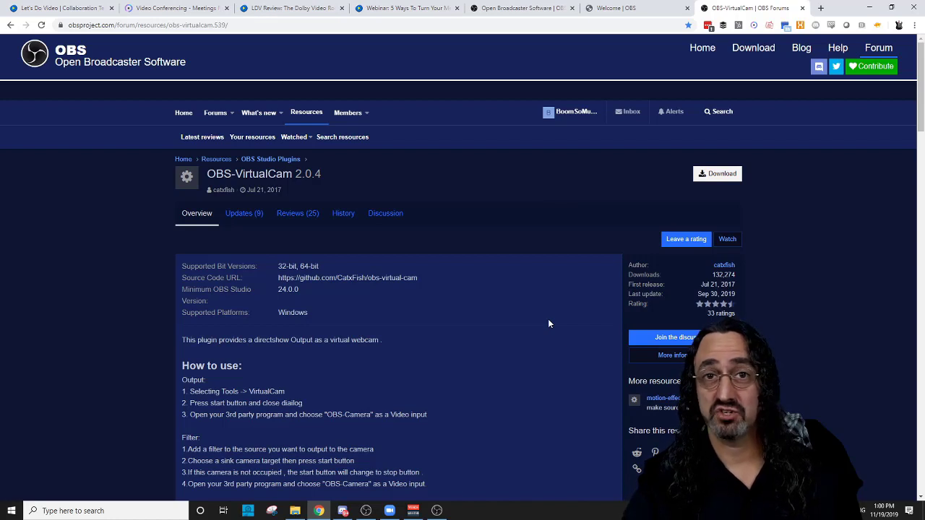
{"action": "left_click", "coordinate": [436, 511]}
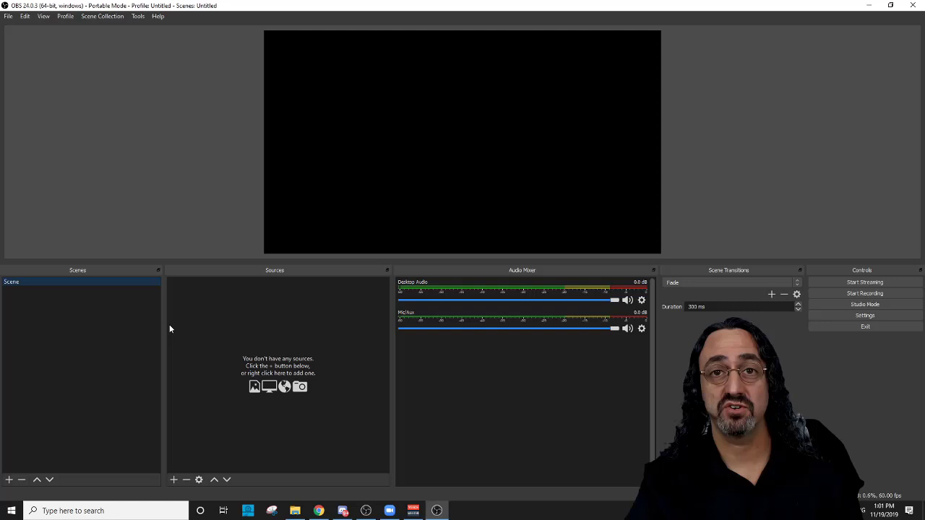
Start the VirtualCam output on target camera OBS-Camera2 and close its dialog.
{"action": "left_click", "coordinate": [220, 240]}
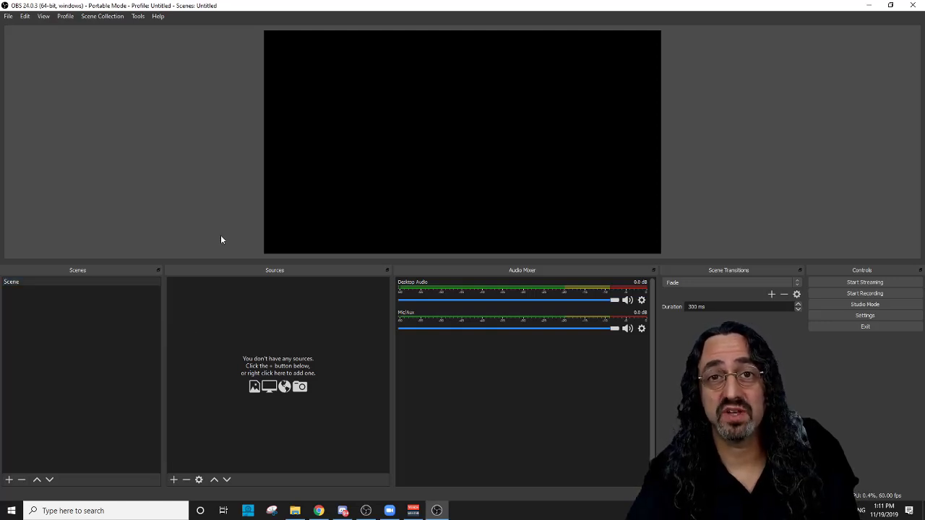
{"action": "left_click", "coordinate": [137, 16]}
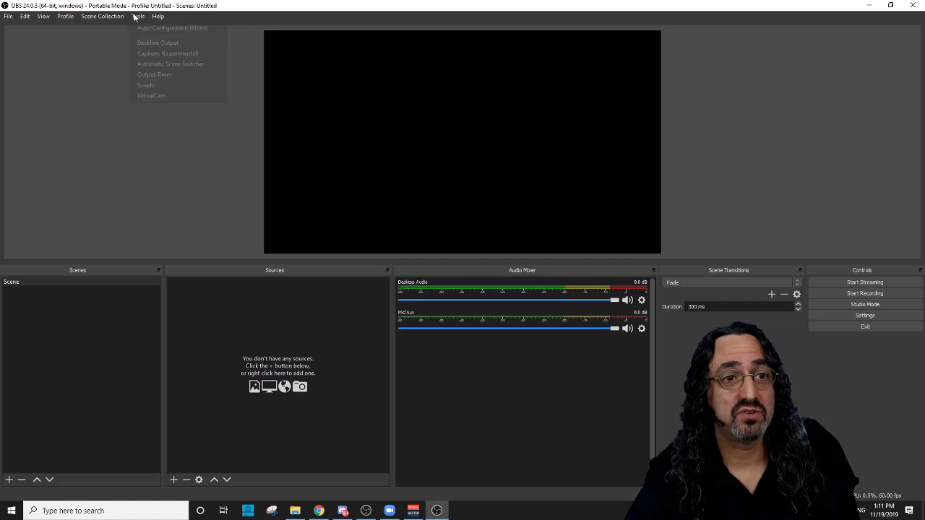
{"action": "left_click", "coordinate": [156, 96]}
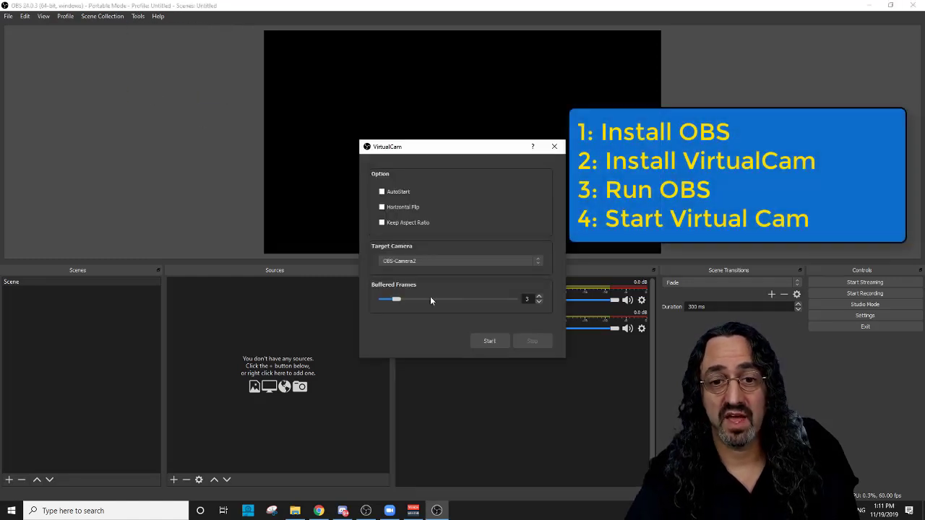
{"action": "left_click", "coordinate": [488, 341]}
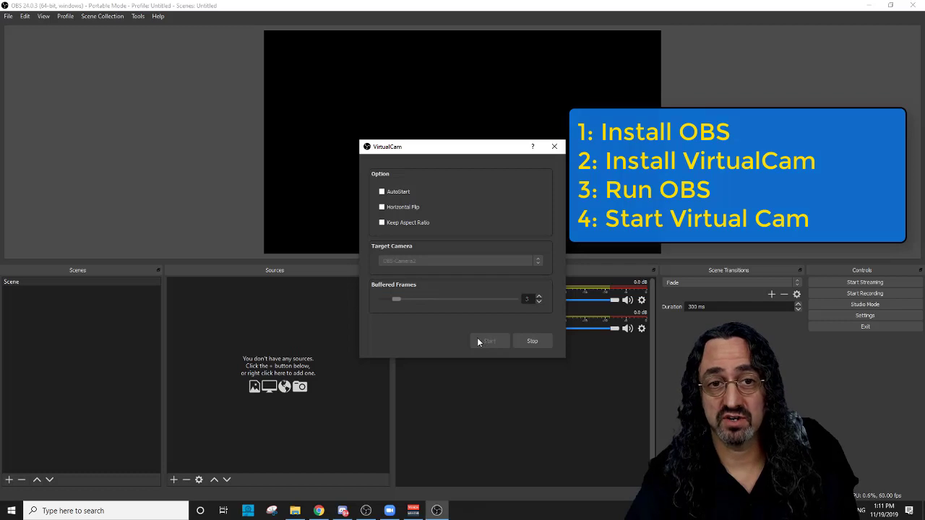
{"action": "left_click", "coordinate": [554, 147]}
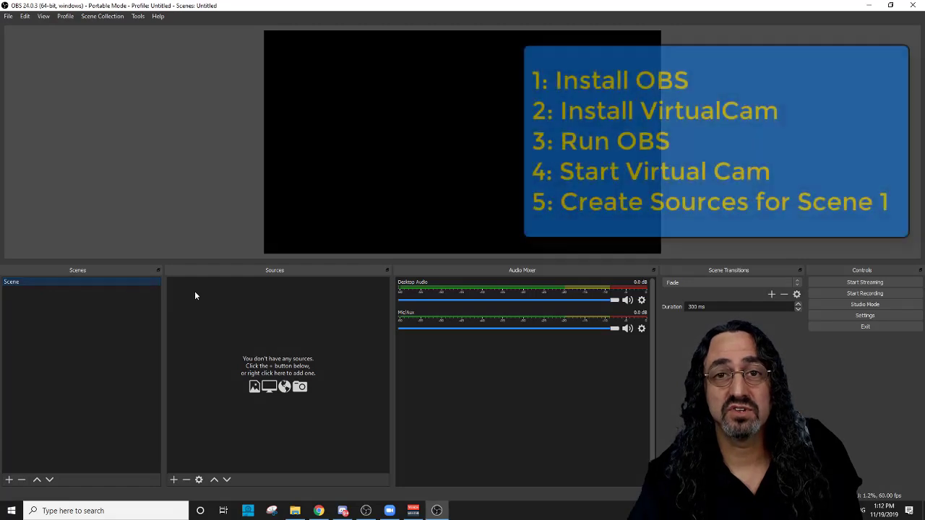
Add an Image source using the office photo bg3.jpg.
{"action": "right_click", "coordinate": [237, 323]}
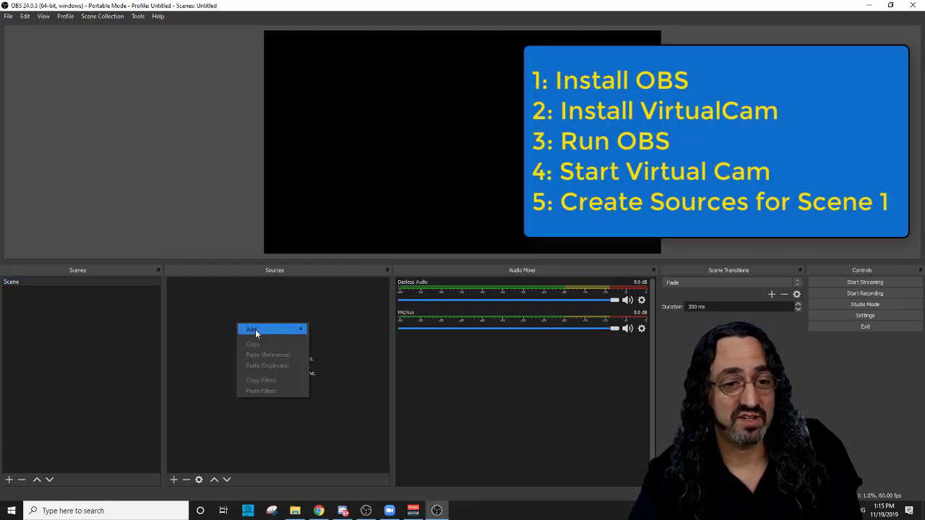
{"action": "mouse_move", "coordinate": [255, 329]}
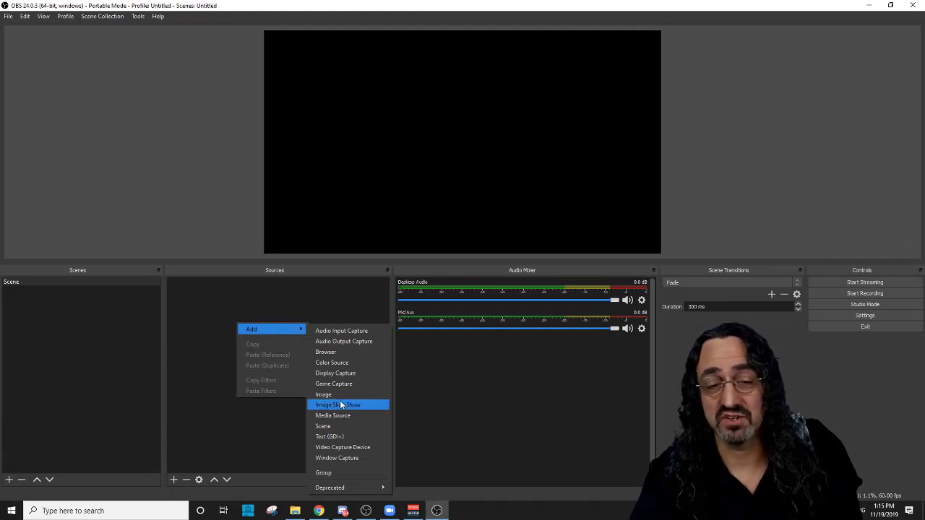
{"action": "left_click", "coordinate": [338, 395]}
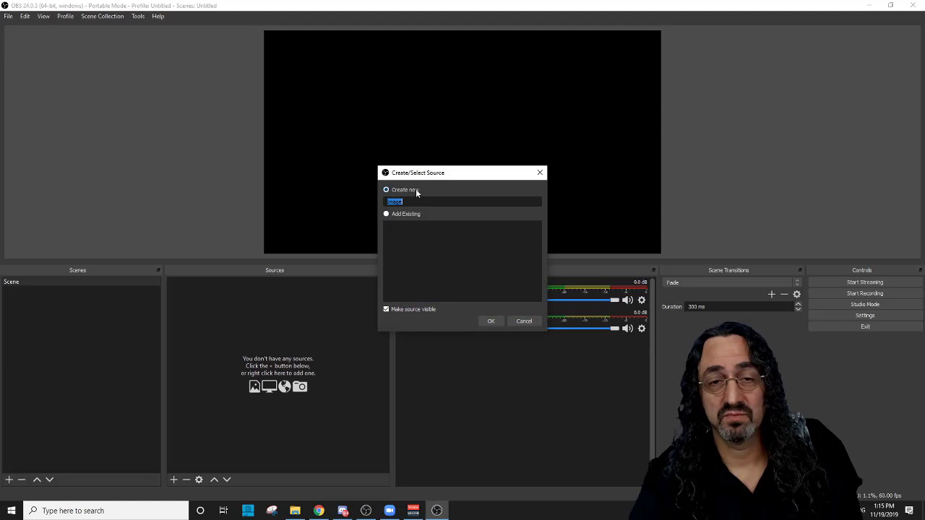
{"action": "left_click", "coordinate": [489, 321]}
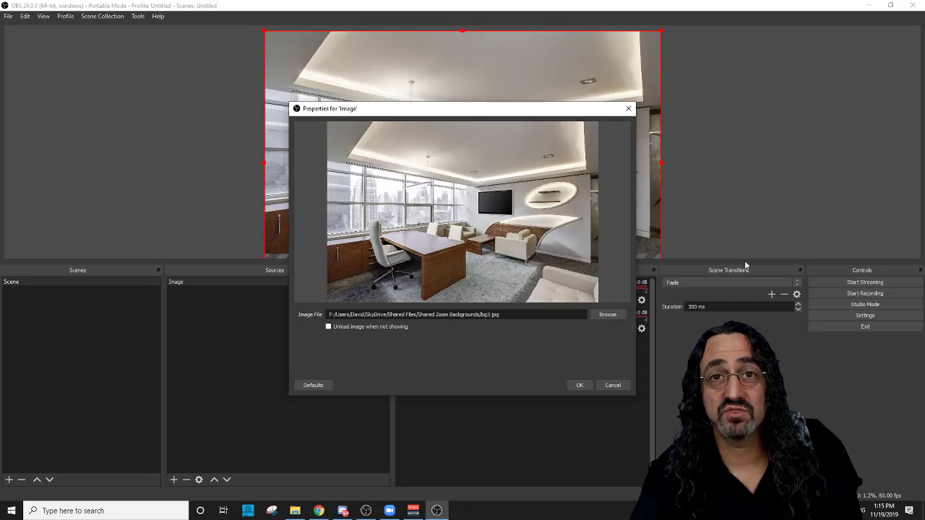
{"action": "left_click", "coordinate": [581, 385]}
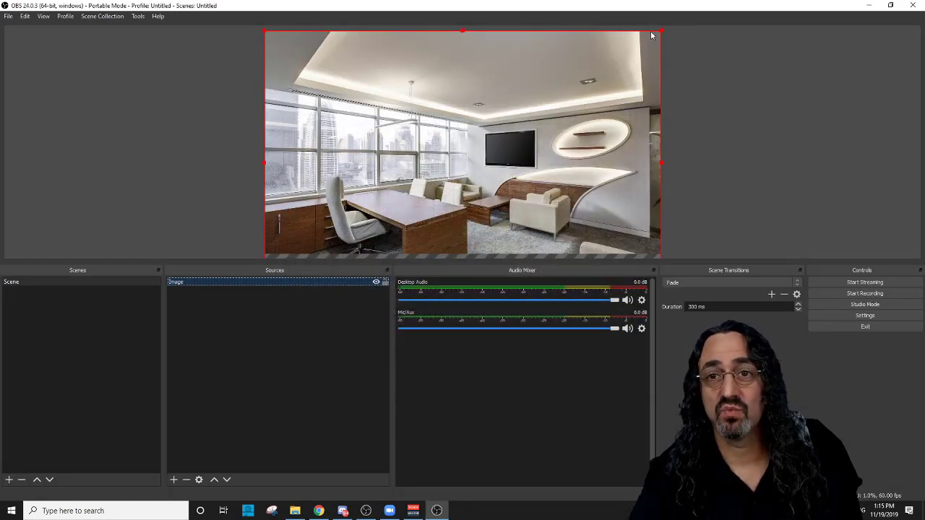
Resize the office picture to fill the canvas and shift it slightly upward.
{"action": "mouse_move", "coordinate": [657, 33]}
{"action": "left_mouse_down"}
{"action": "mouse_move", "coordinate": [599, 33]}
{"action": "mouse_move", "coordinate": [599, 77]}
{"action": "mouse_move", "coordinate": [660, 41]}
{"action": "left_mouse_up"}
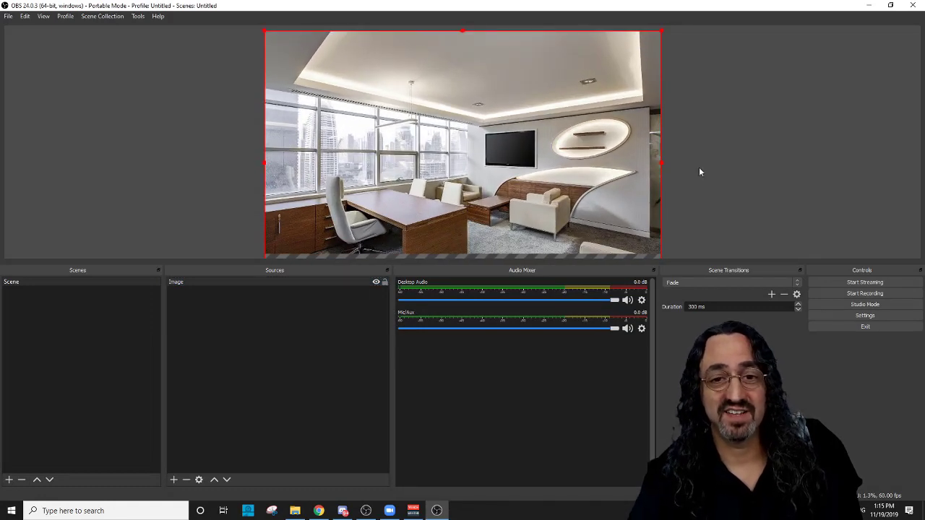
{"action": "left_click_drag", "start_coordinate": [561, 178], "coordinate": [557, 138]}
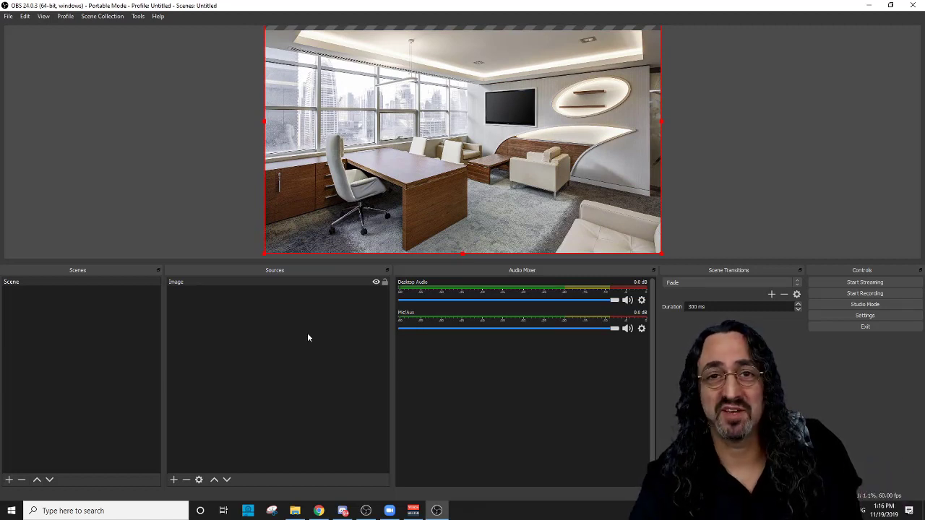
{"action": "left_click", "coordinate": [219, 325]}
Add a Video Capture Device source with the Logitech BRIO as its device.
{"action": "right_click", "coordinate": [226, 316]}
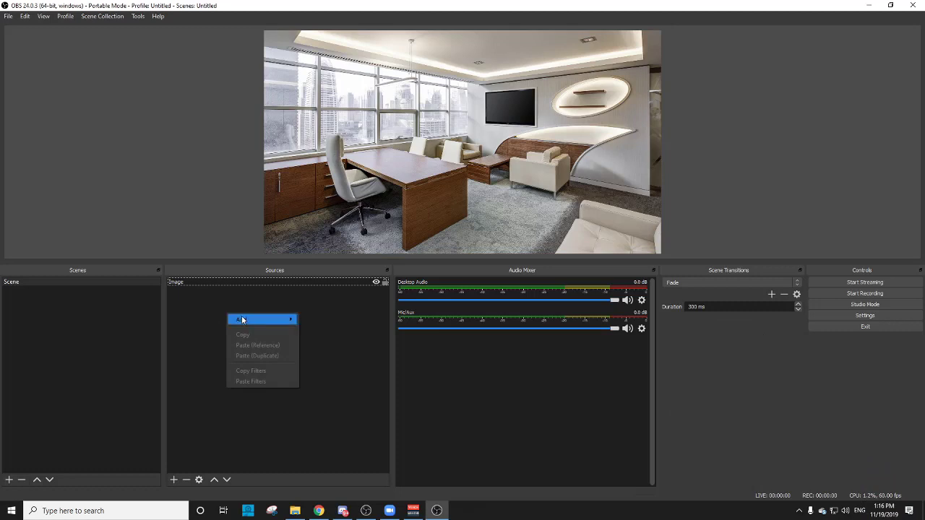
{"action": "mouse_move", "coordinate": [255, 319]}
{"action": "left_click", "coordinate": [326, 439]}
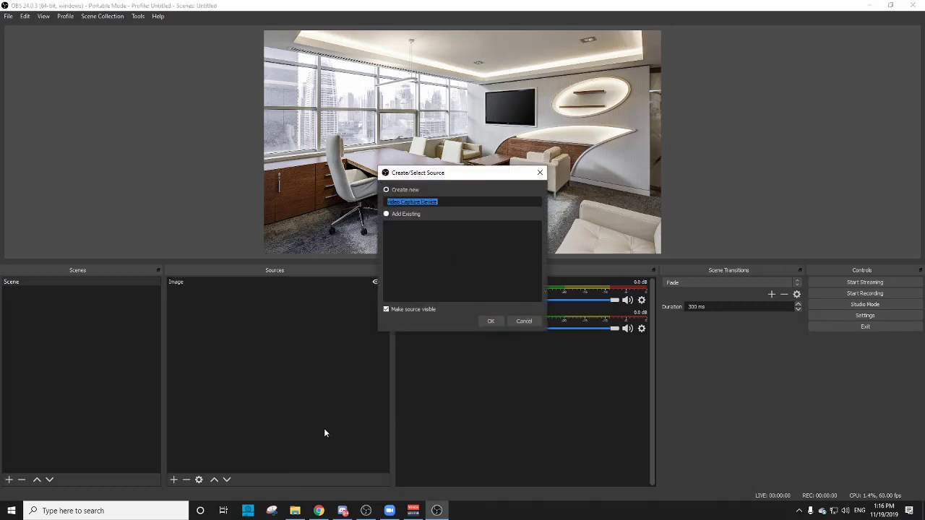
{"action": "left_click", "coordinate": [491, 321]}
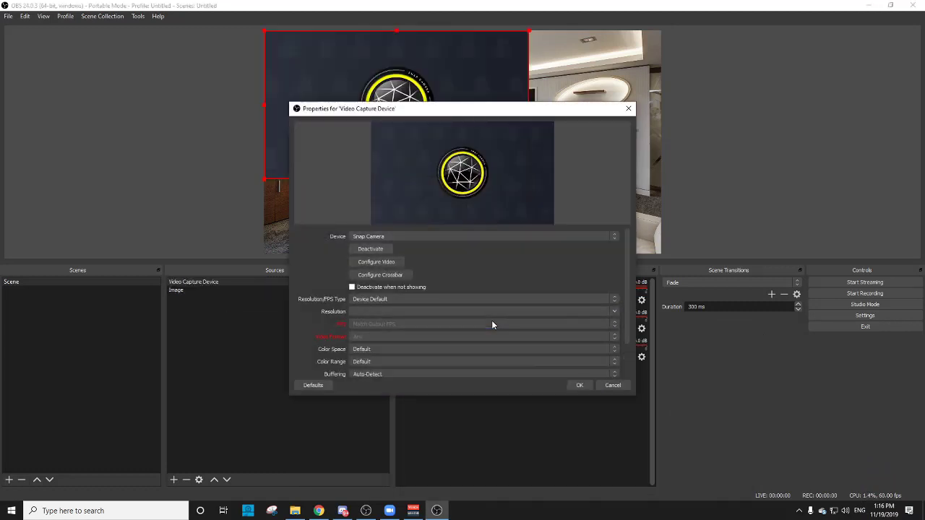
{"action": "left_click", "coordinate": [422, 237]}
{"action": "left_click", "coordinate": [413, 250]}
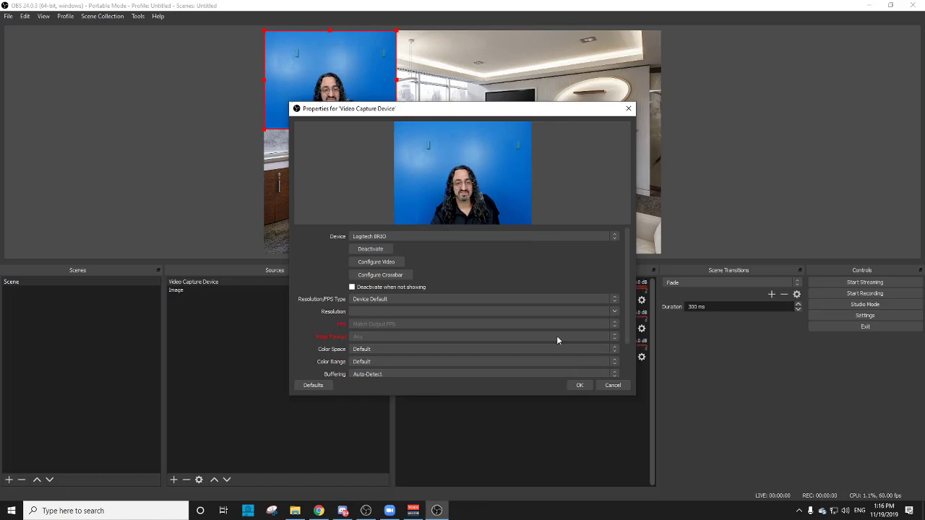
{"action": "scroll", "coordinate": [556, 337], "scroll_direction": "down", "scroll_amount": 1}
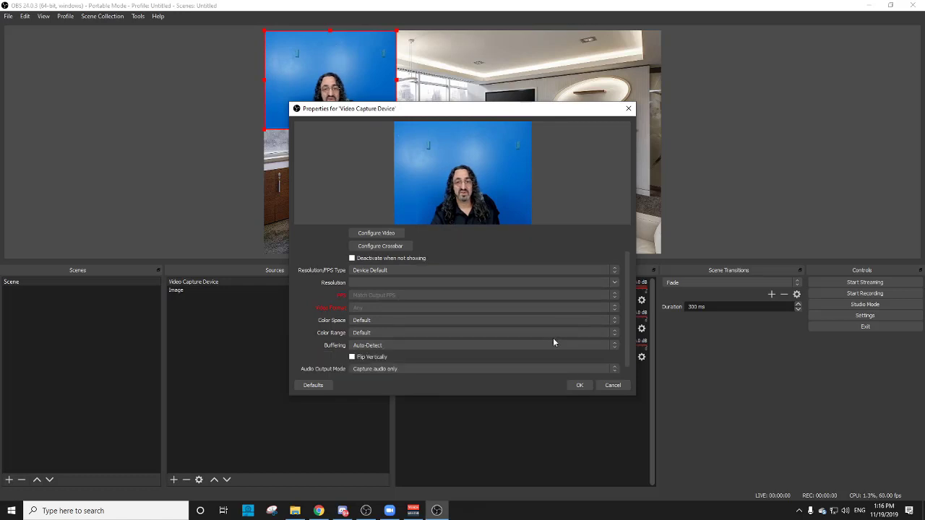
{"action": "scroll", "coordinate": [545, 335], "scroll_direction": "up", "scroll_amount": 1}
{"action": "key", "text": "Return"}
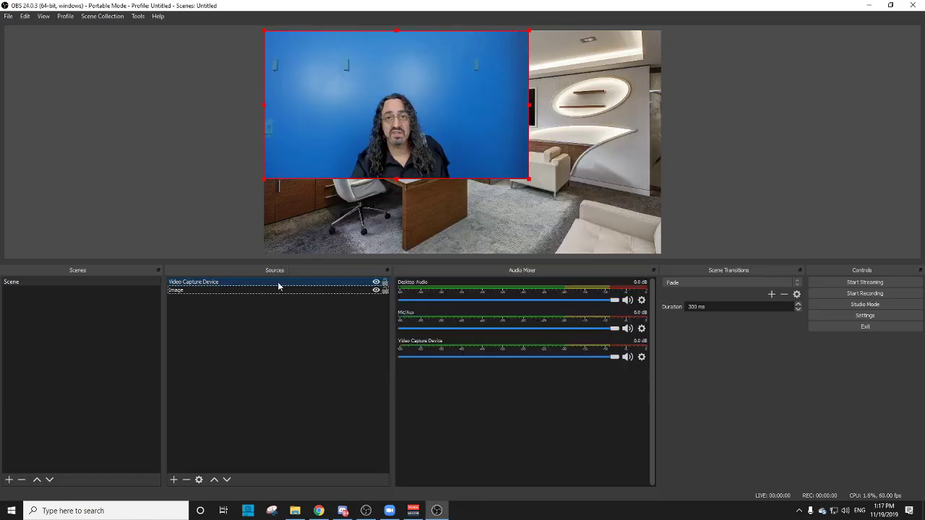
Keep the Video Capture Device above Image and stretch the webcam to fill the canvas.
{"action": "left_click", "coordinate": [198, 285]}
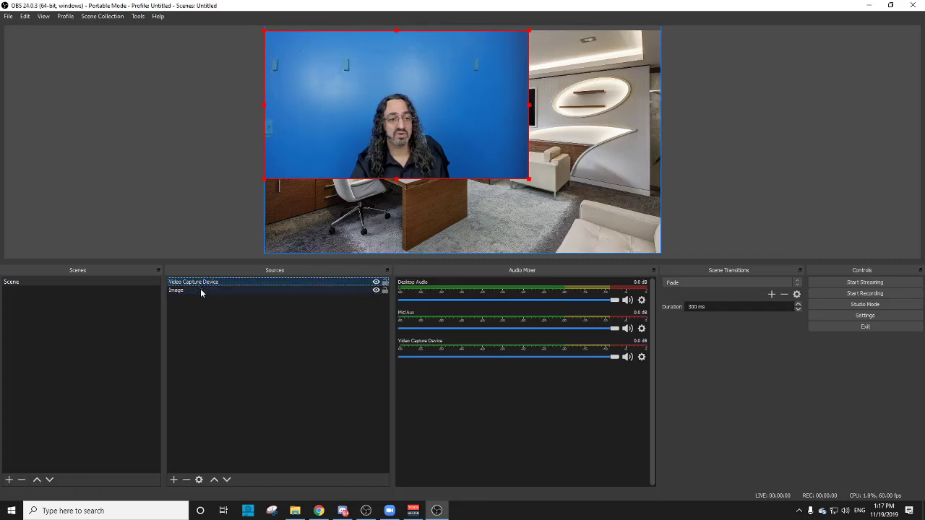
{"action": "left_click_drag", "start_coordinate": [200, 287], "coordinate": [202, 293]}
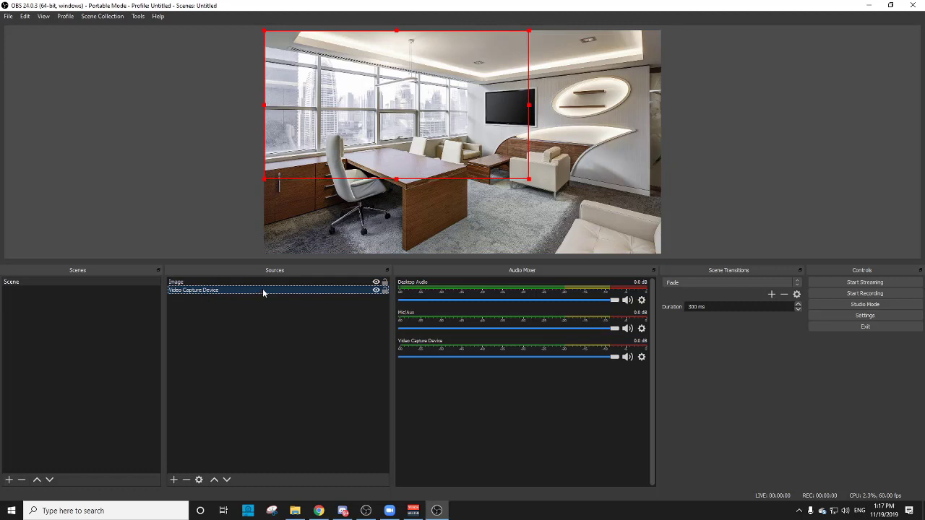
{"action": "left_click_drag", "start_coordinate": [234, 291], "coordinate": [235, 282]}
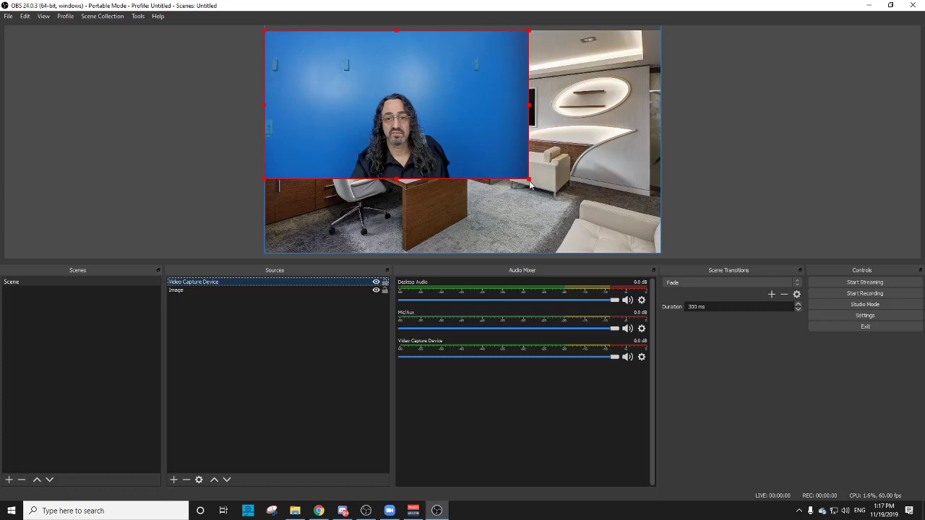
{"action": "left_click_drag", "start_coordinate": [528, 178], "coordinate": [663, 255]}
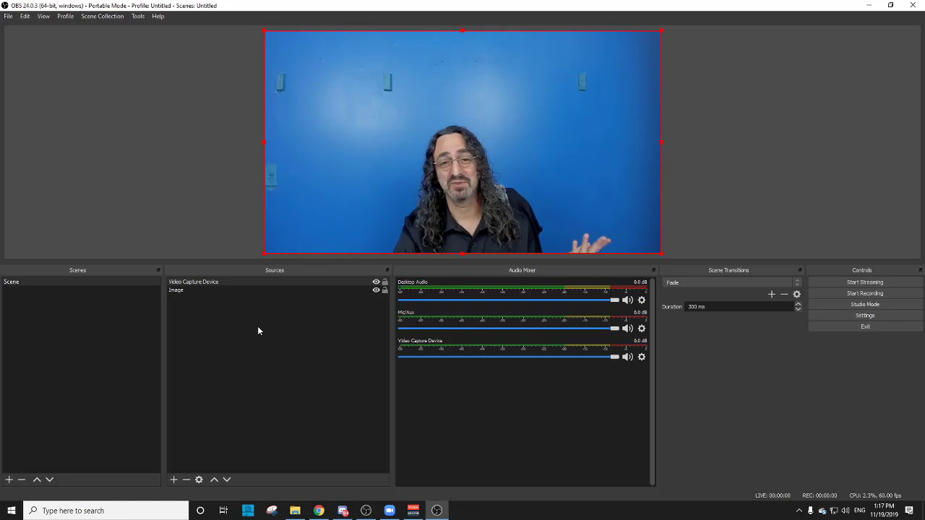
{"action": "left_click", "coordinate": [210, 283]}
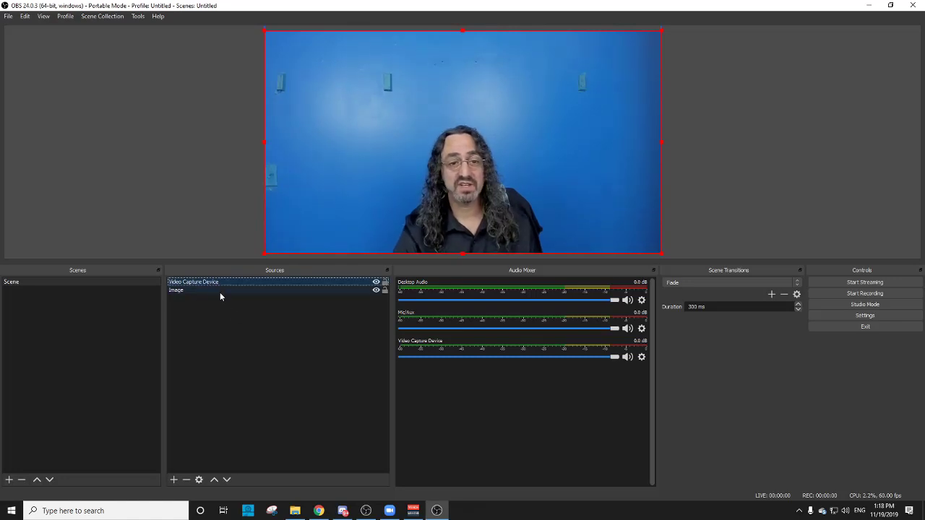
Add a Chroma Key filter to the Video Capture Device source and tune the key.
{"action": "right_click", "coordinate": [213, 282]}
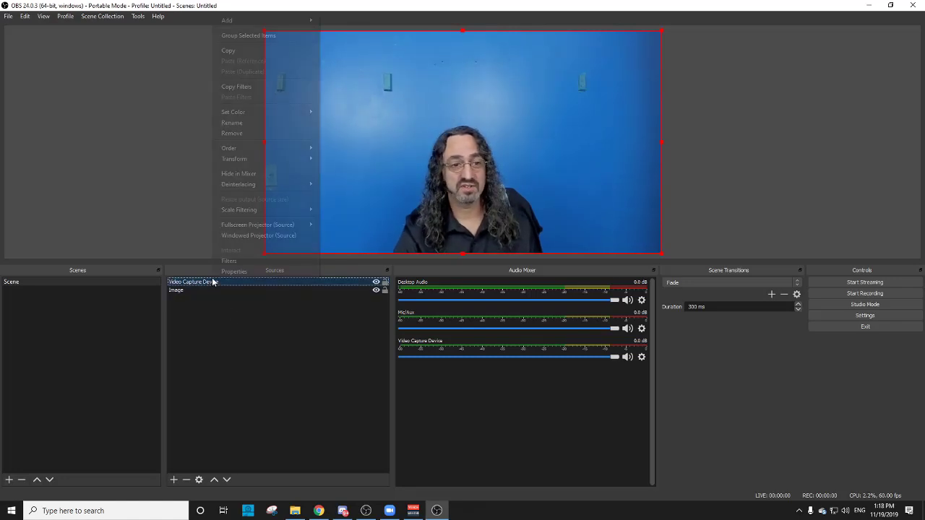
{"action": "left_click", "coordinate": [230, 262]}
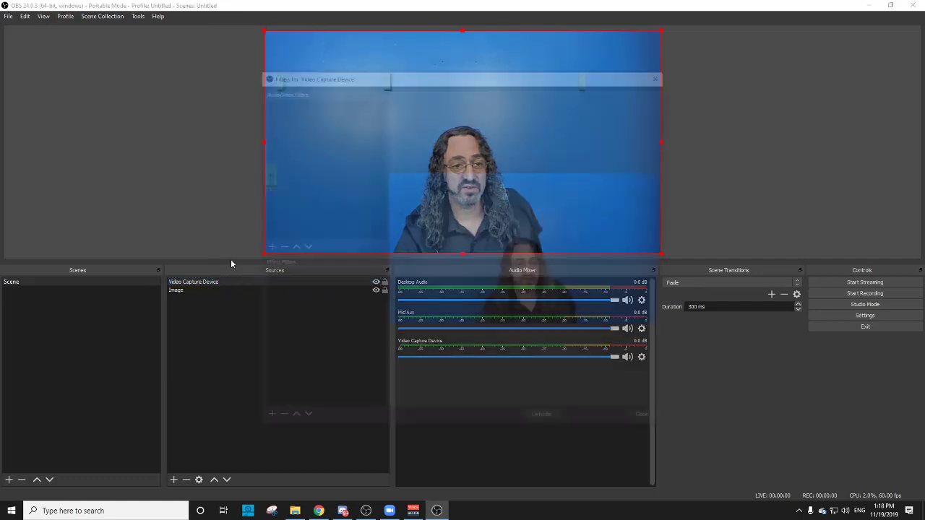
{"action": "left_click", "coordinate": [266, 420]}
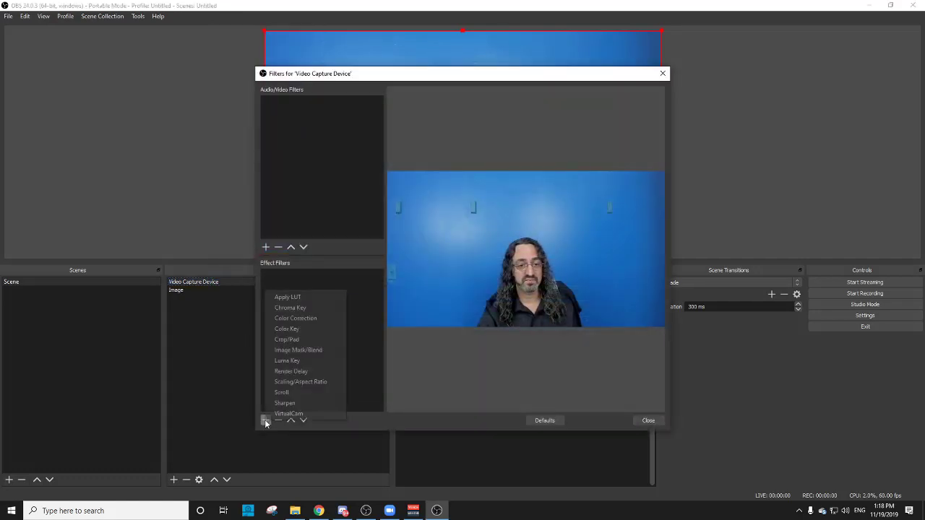
{"action": "left_click", "coordinate": [313, 312]}
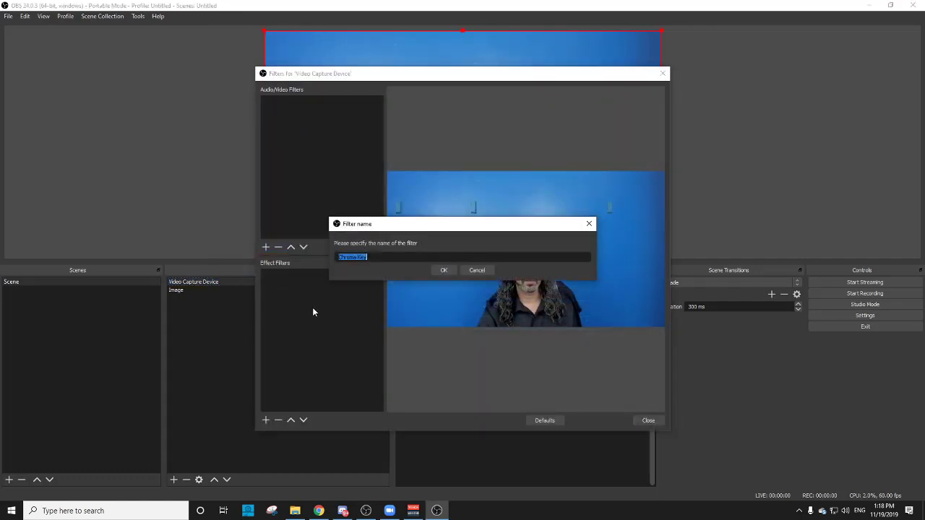
{"action": "left_click", "coordinate": [442, 269]}
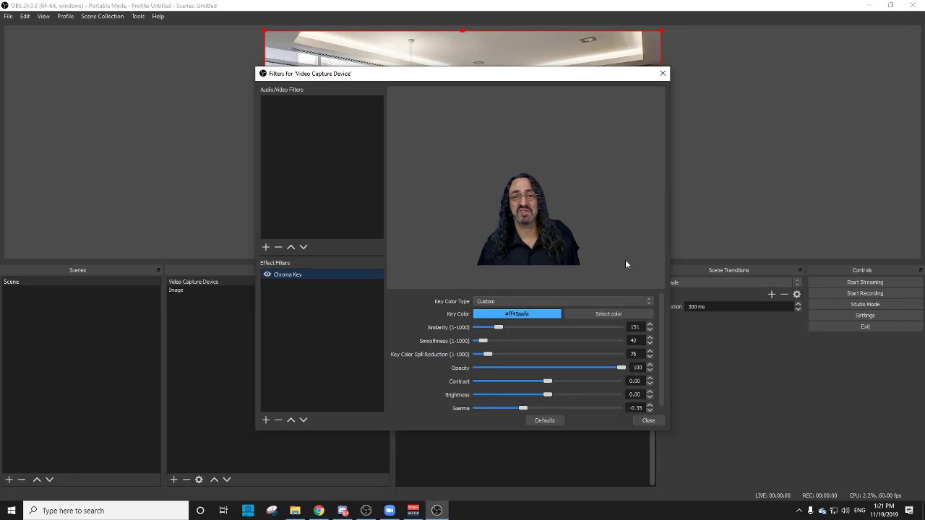
{"action": "left_click", "coordinate": [646, 421]}
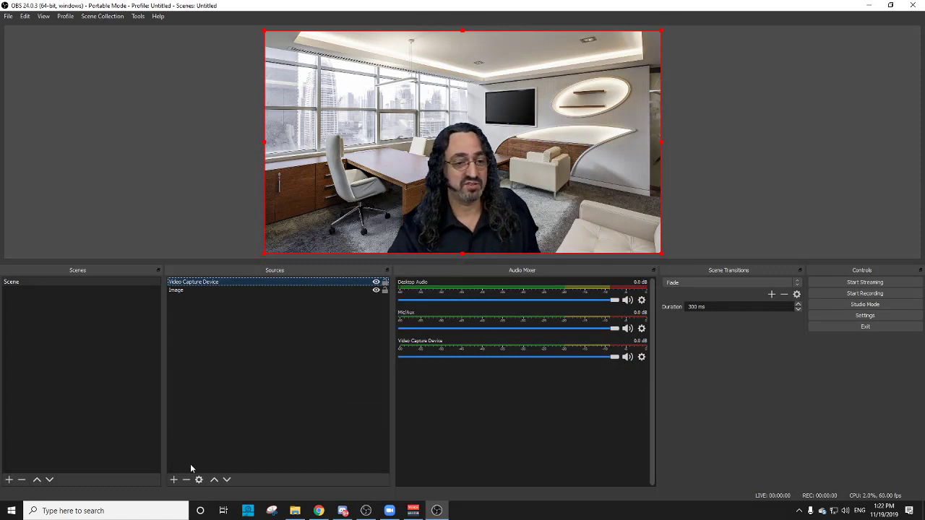
Add a Display Capture source capturing Display 2.
{"action": "left_click", "coordinate": [173, 479]}
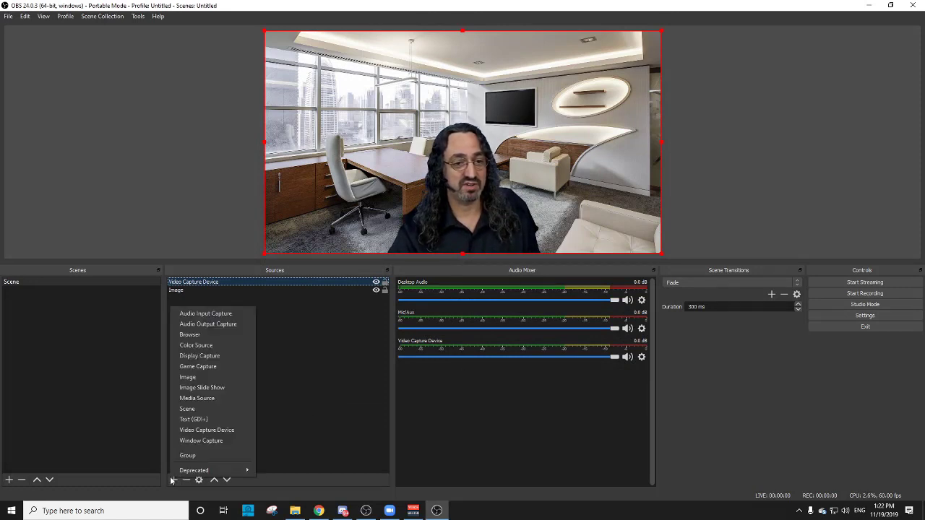
{"action": "left_click", "coordinate": [203, 355]}
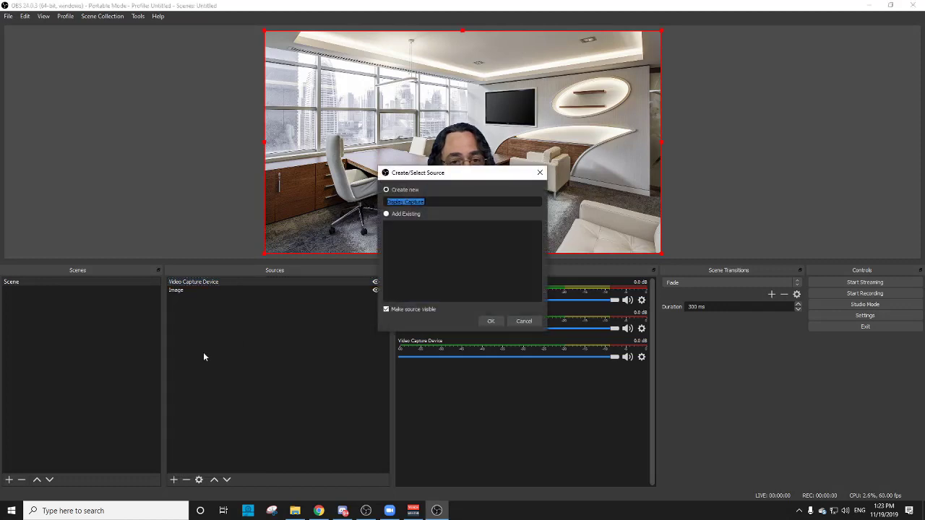
{"action": "left_click", "coordinate": [492, 320]}
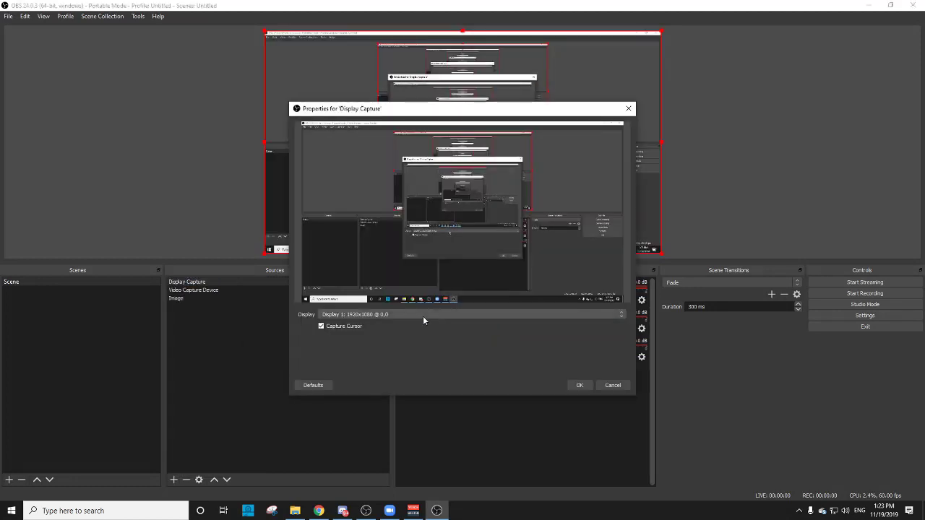
{"action": "left_click", "coordinate": [423, 315]}
{"action": "left_click", "coordinate": [423, 330]}
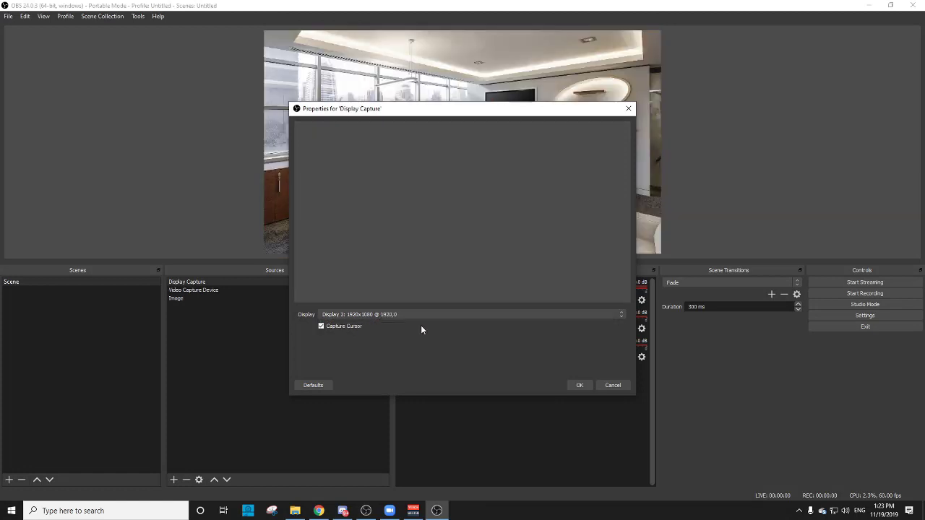
{"action": "left_click", "coordinate": [578, 385]}
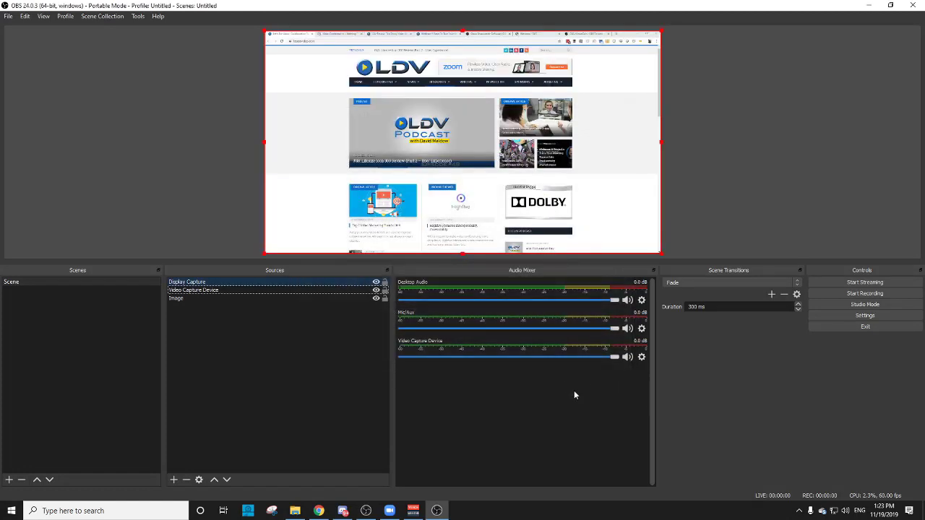
Move Display Capture to the bottom layer and briefly toggle the office image's visibility.
{"action": "left_click", "coordinate": [236, 283]}
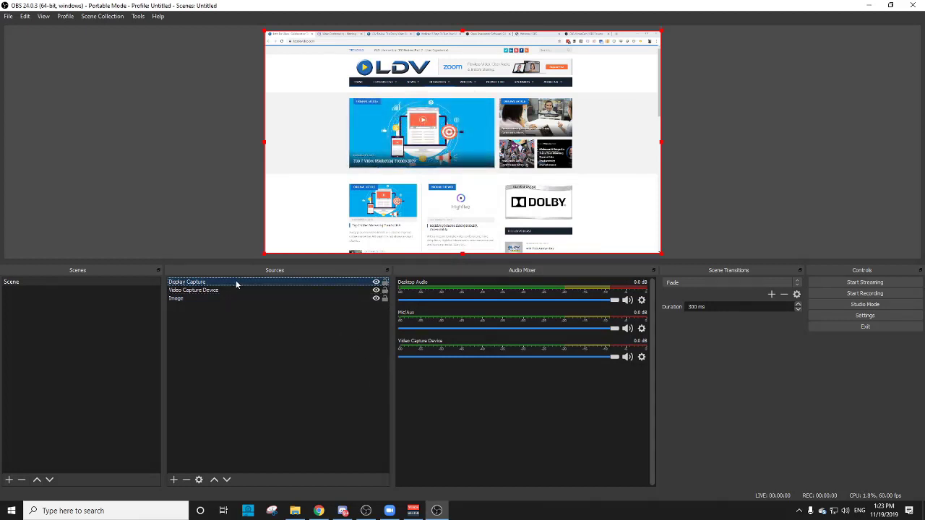
{"action": "left_click", "coordinate": [227, 479]}
{"action": "left_click", "coordinate": [227, 480]}
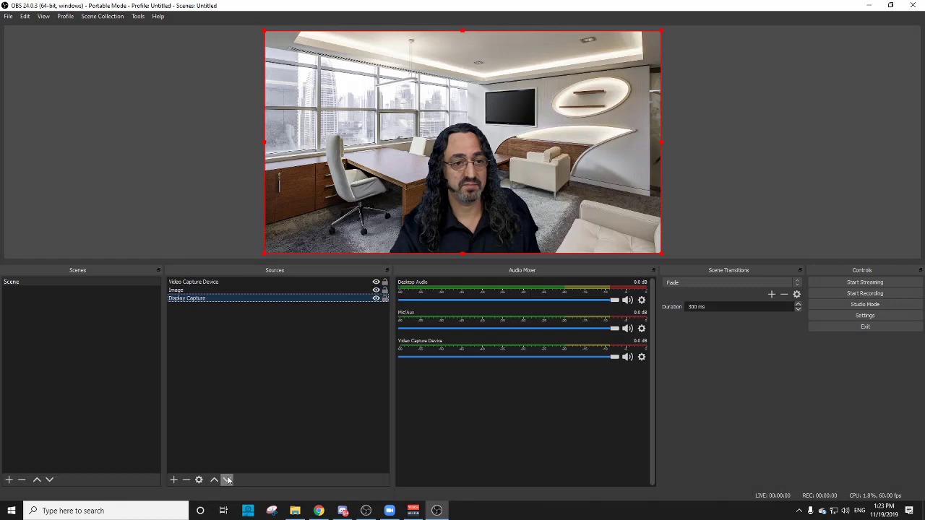
{"action": "left_click", "coordinate": [376, 290]}
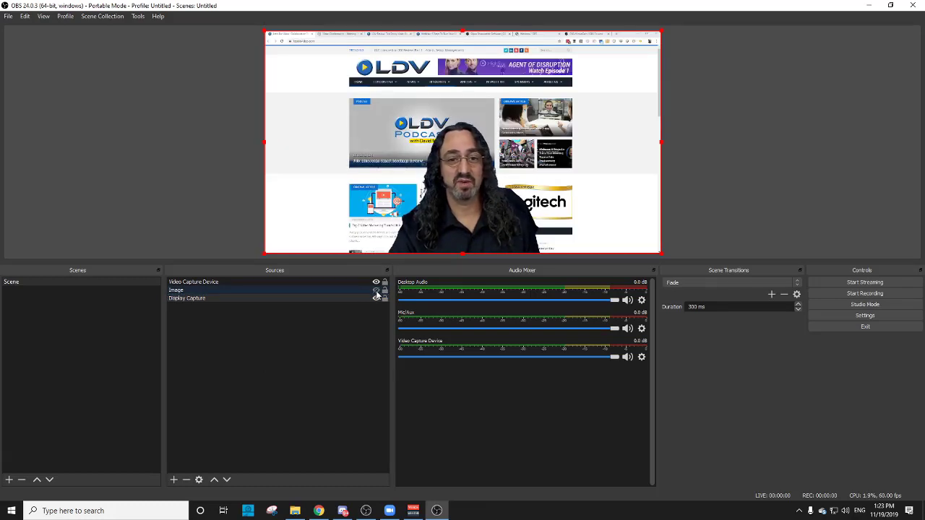
{"action": "left_click", "coordinate": [376, 290]}
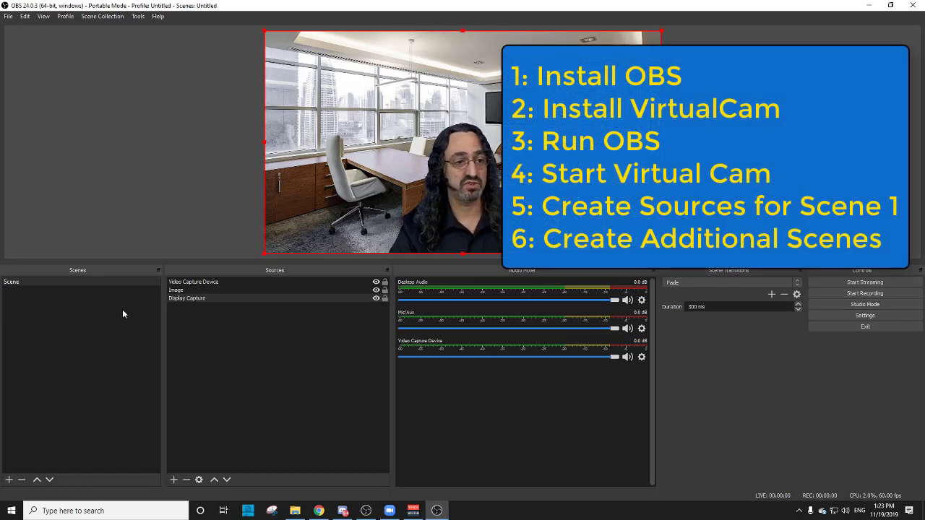
Duplicate the scene as Scene 2, shrink the webcam inset, and hide the Image source.
{"action": "right_click", "coordinate": [25, 282]}
{"action": "left_click", "coordinate": [39, 303]}
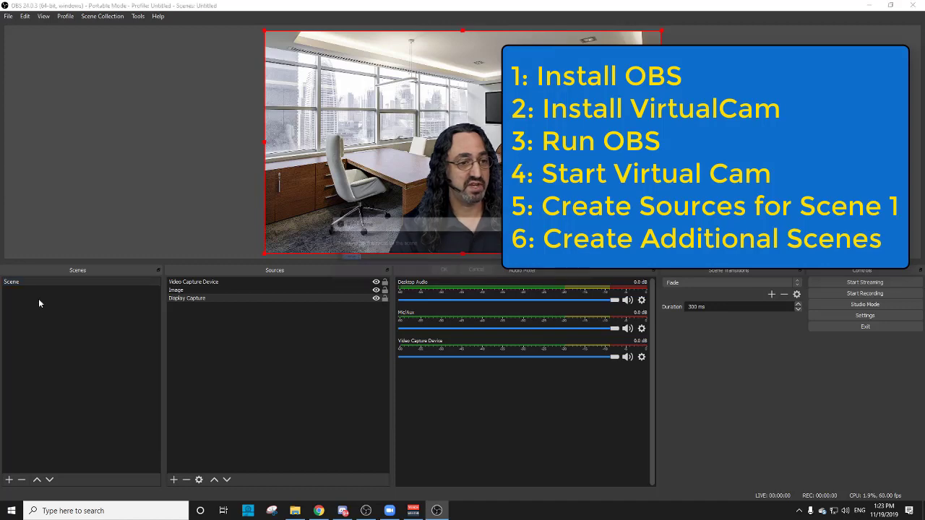
{"action": "left_click", "coordinate": [445, 268]}
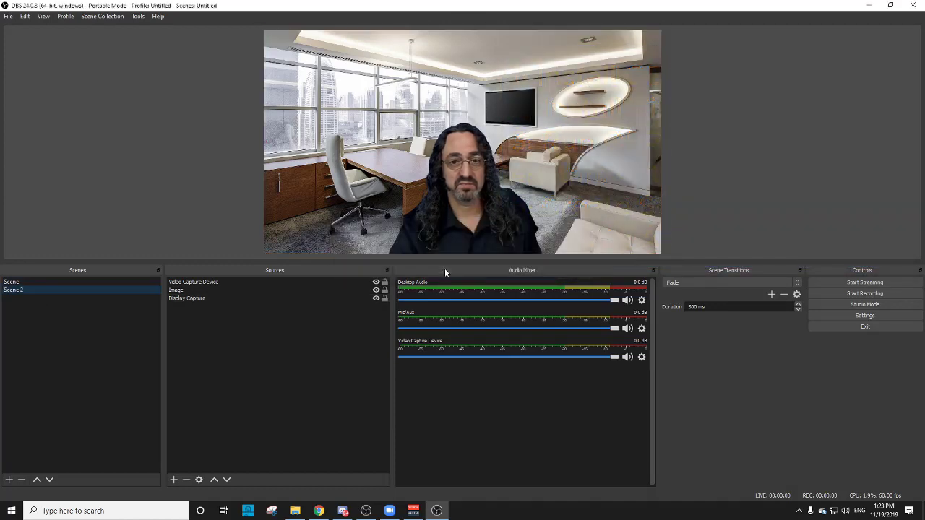
{"action": "left_click", "coordinate": [213, 281]}
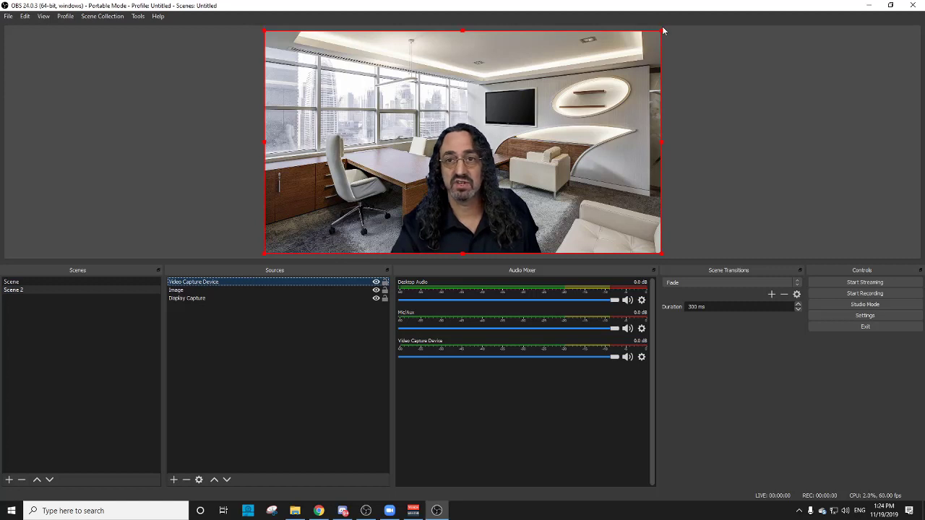
{"action": "left_click_drag", "start_coordinate": [662, 34], "coordinate": [428, 150]}
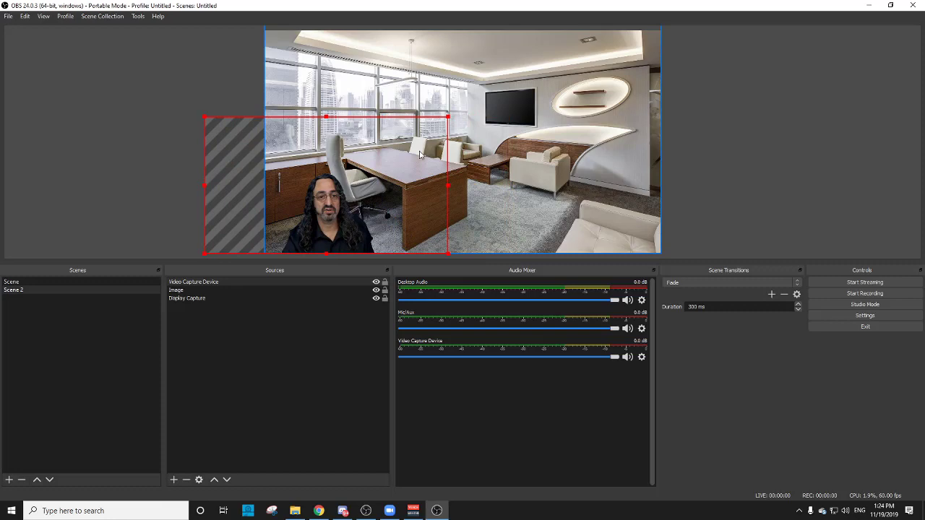
{"action": "left_click", "coordinate": [376, 290]}
Switch between the first scene and Scene 2 to compare them.
{"action": "left_click", "coordinate": [117, 279]}
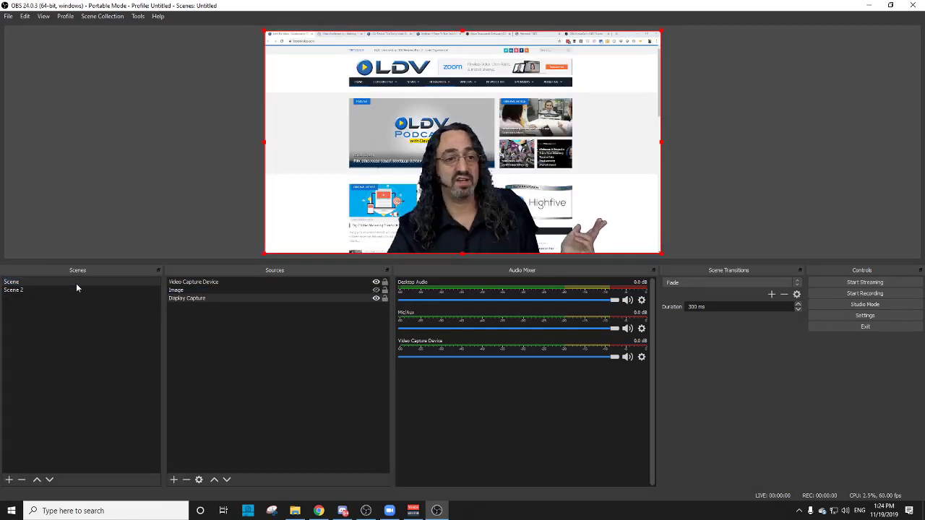
{"action": "left_click", "coordinate": [73, 291]}
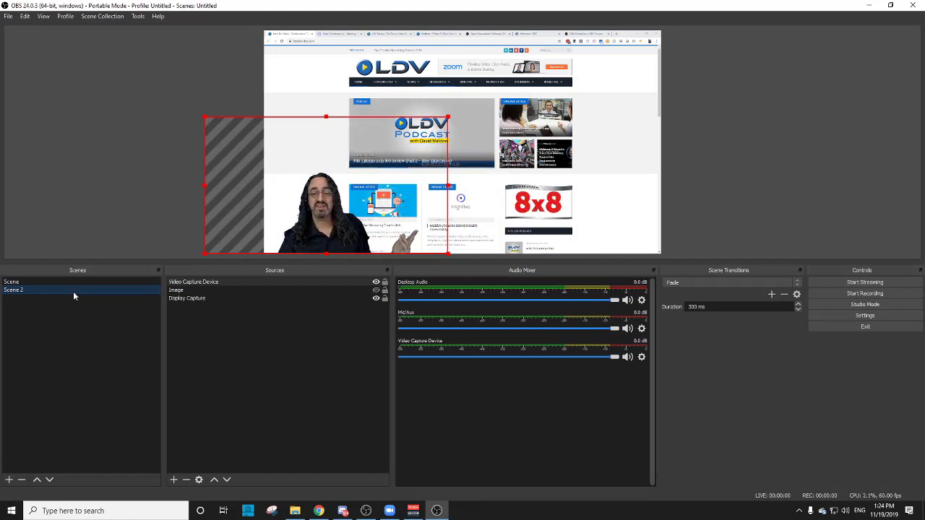
{"action": "left_click", "coordinate": [71, 282]}
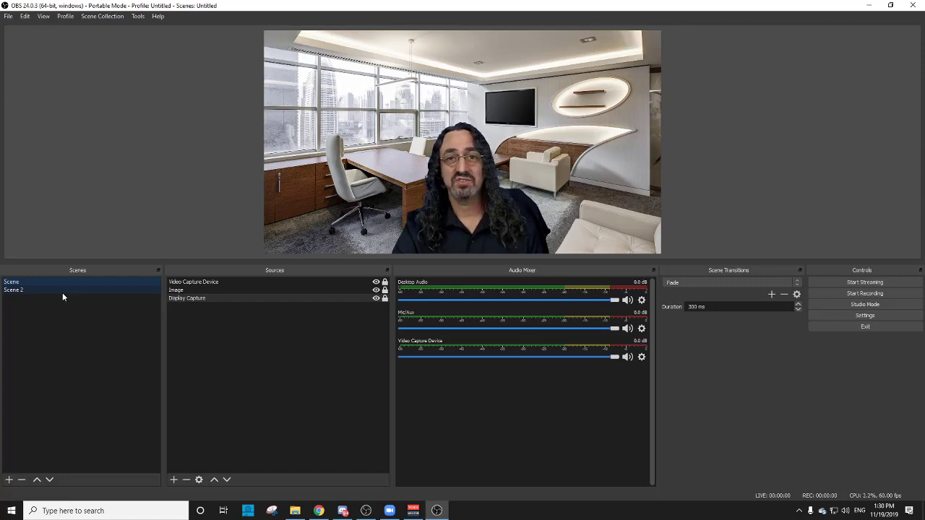
Switch to Scene 2, start a new Highfive meeting, check the camera, and join from this computer.
{"action": "left_click", "coordinate": [62, 293]}
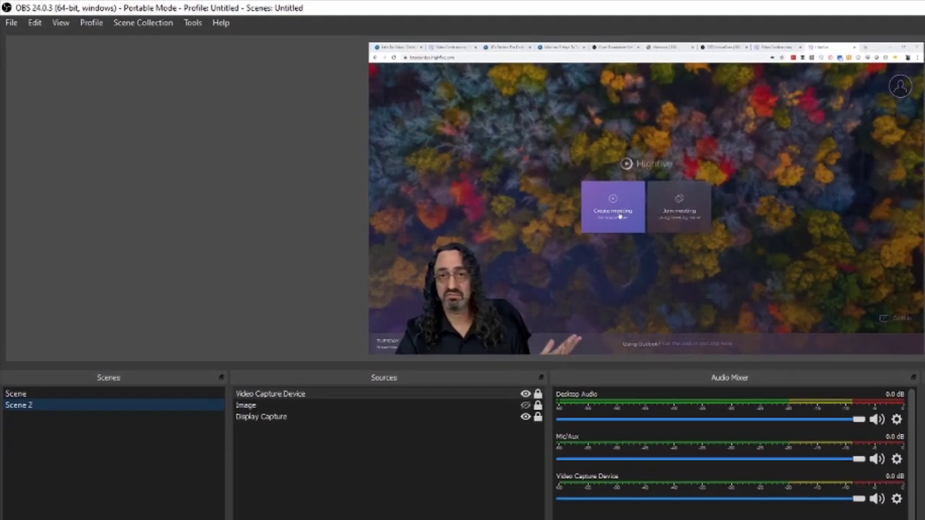
{"action": "left_click", "coordinate": [619, 216]}
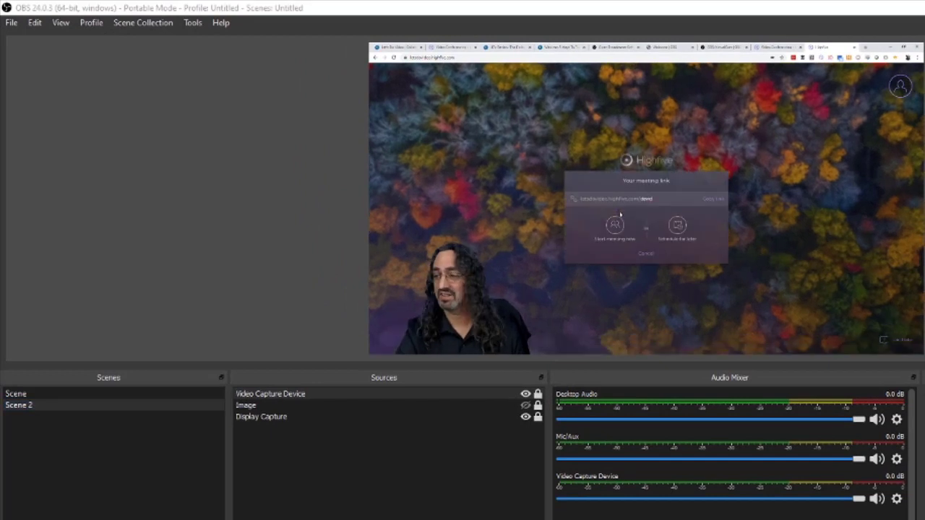
{"action": "left_click", "coordinate": [615, 226]}
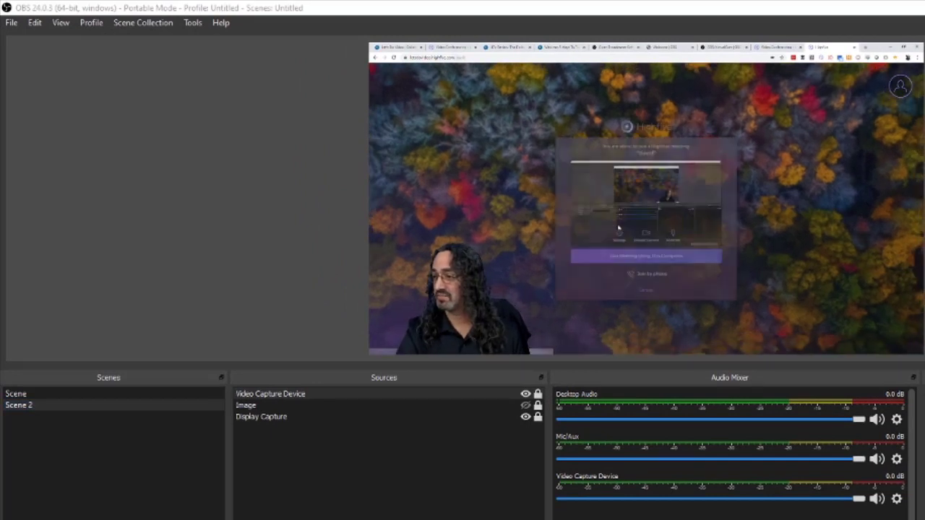
{"action": "left_click", "coordinate": [619, 236]}
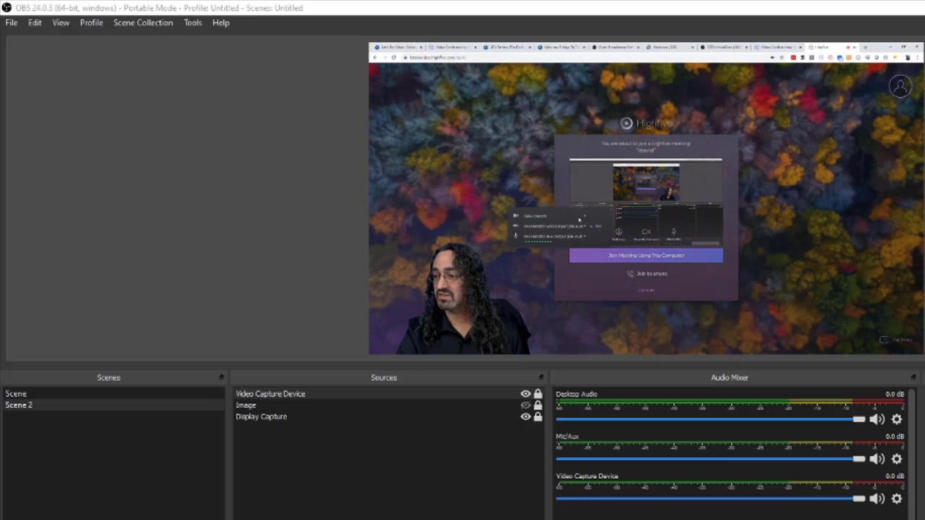
{"action": "left_click", "coordinate": [586, 217]}
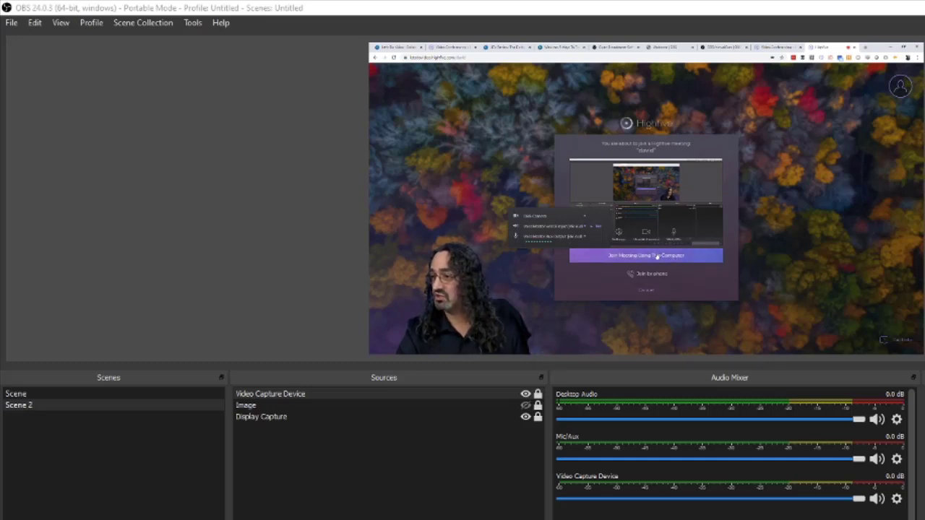
{"action": "left_click", "coordinate": [123, 406]}
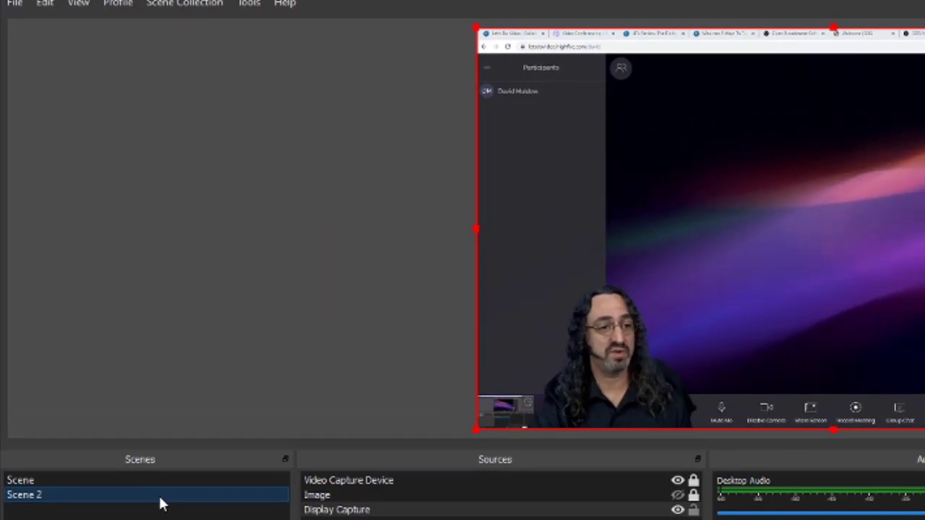
Return to the first scene and make the office background Image source visible again.
{"action": "left_click", "coordinate": [165, 484]}
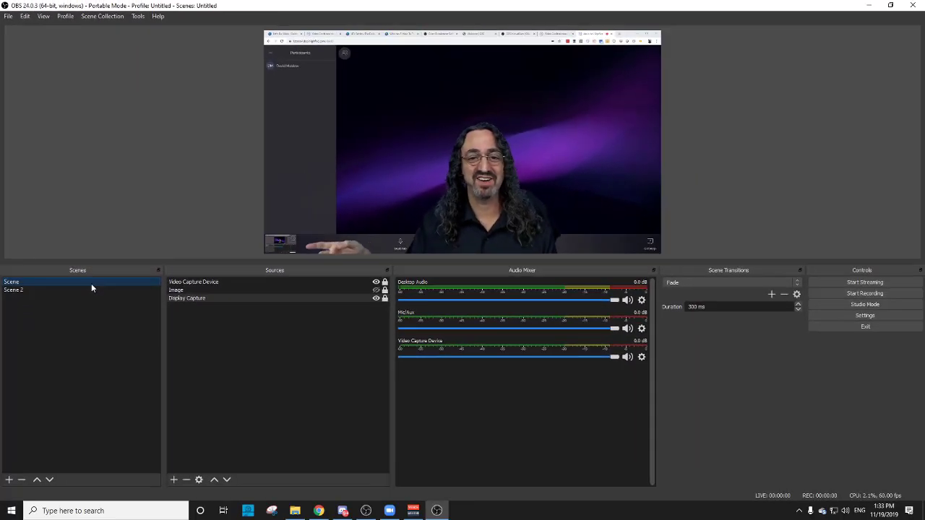
{"action": "left_click", "coordinate": [376, 290]}
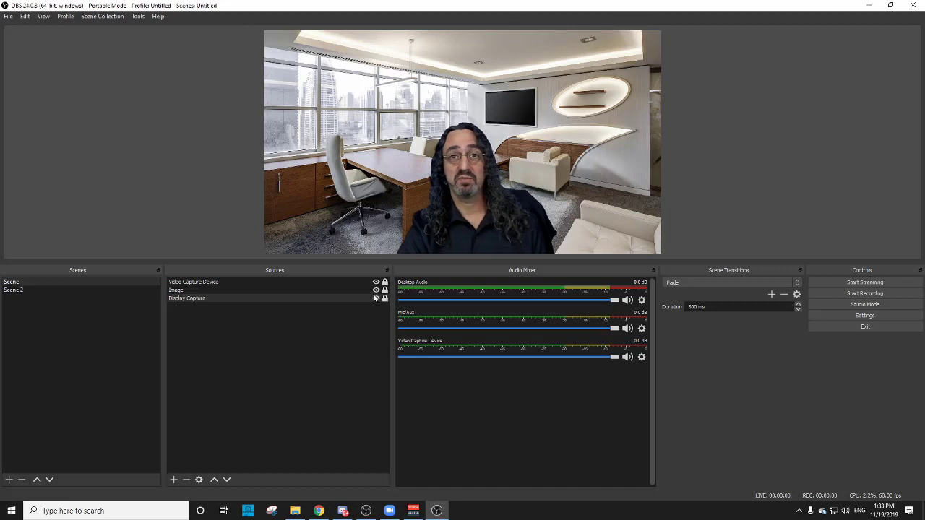